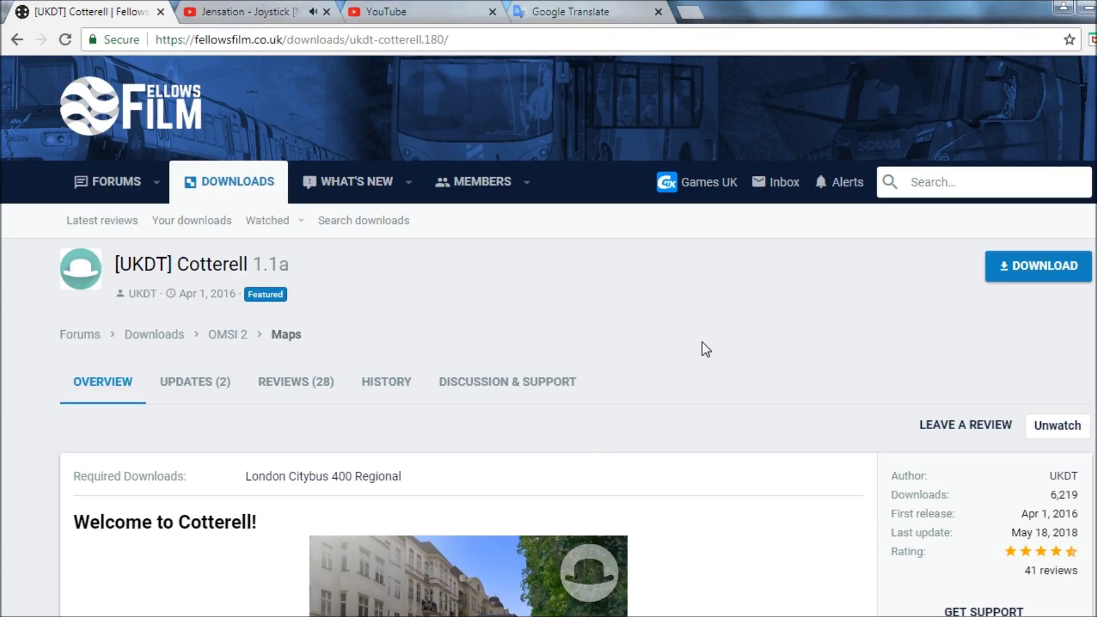
Check the downloadable Cotterell files on Fellowsfilm, then close the file list.
{"action": "scroll", "coordinate": [642, 334], "scroll_direction": "down", "scroll_amount": 1}
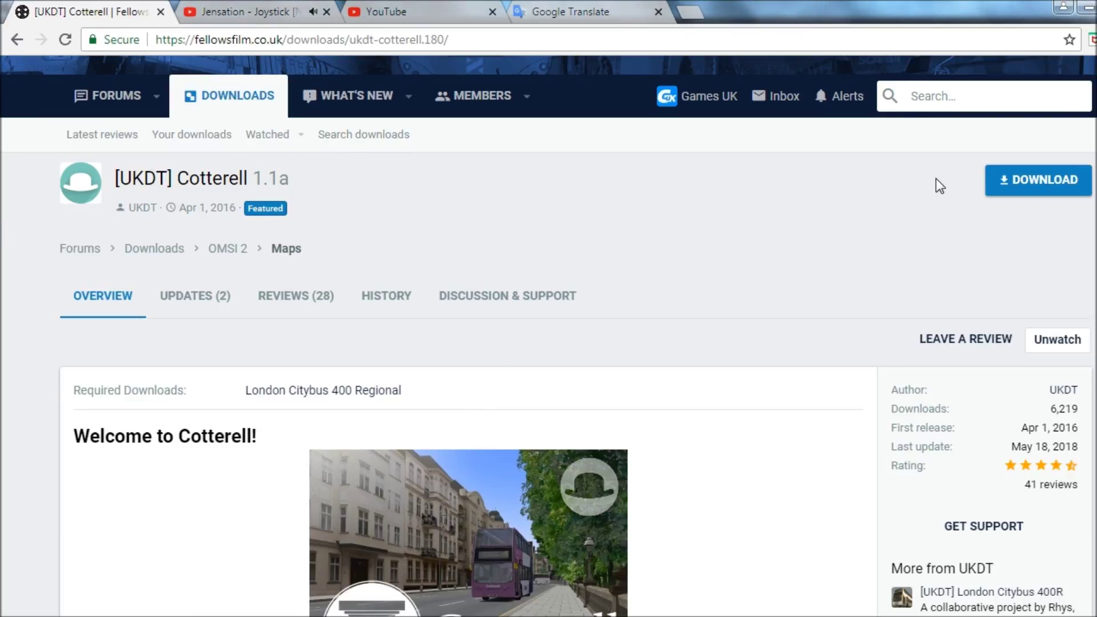
{"action": "left_click", "coordinate": [1051, 202]}
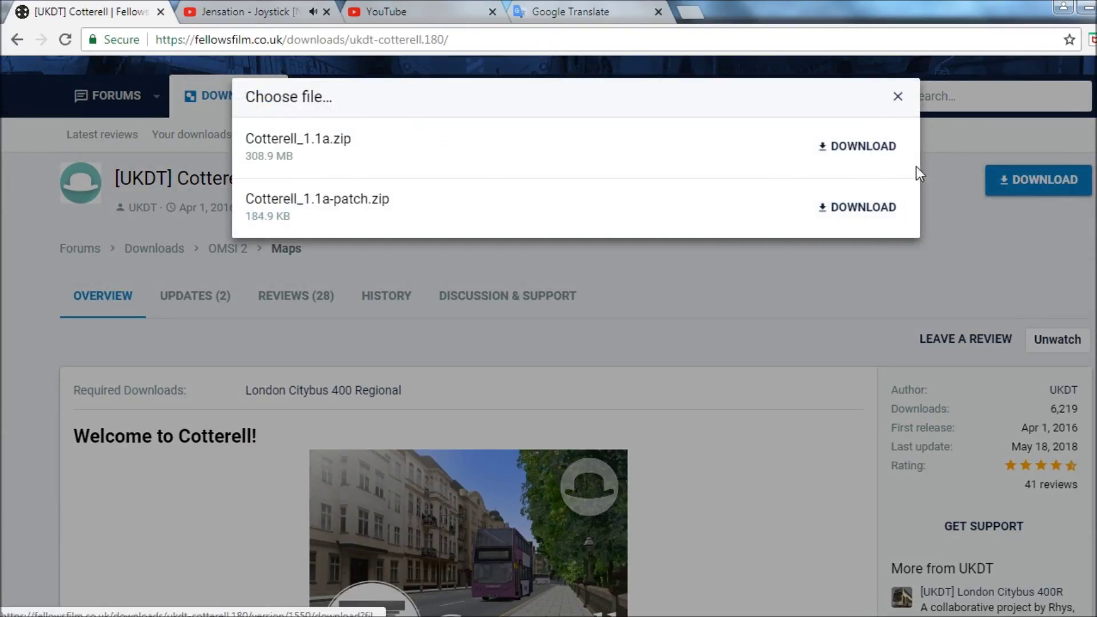
{"action": "left_click", "coordinate": [464, 336]}
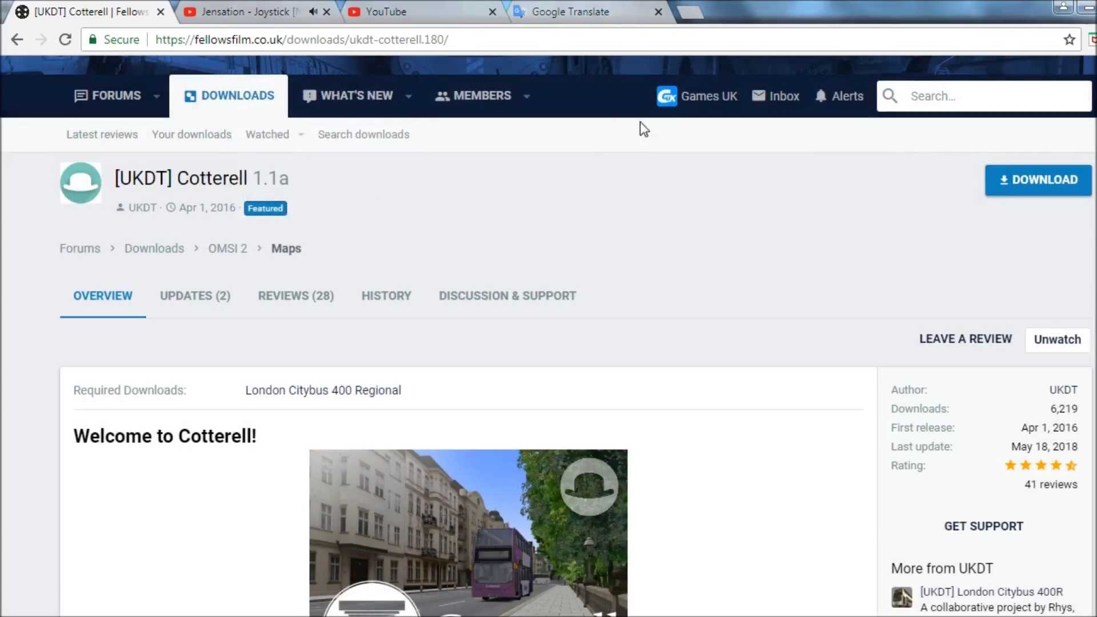
Open Cotterell_1.1a.zip from Chrome's downloads page.
{"action": "left_click", "coordinate": [692, 13]}
{"action": "left_click", "coordinate": [1089, 38]}
{"action": "left_click", "coordinate": [445, 150]}
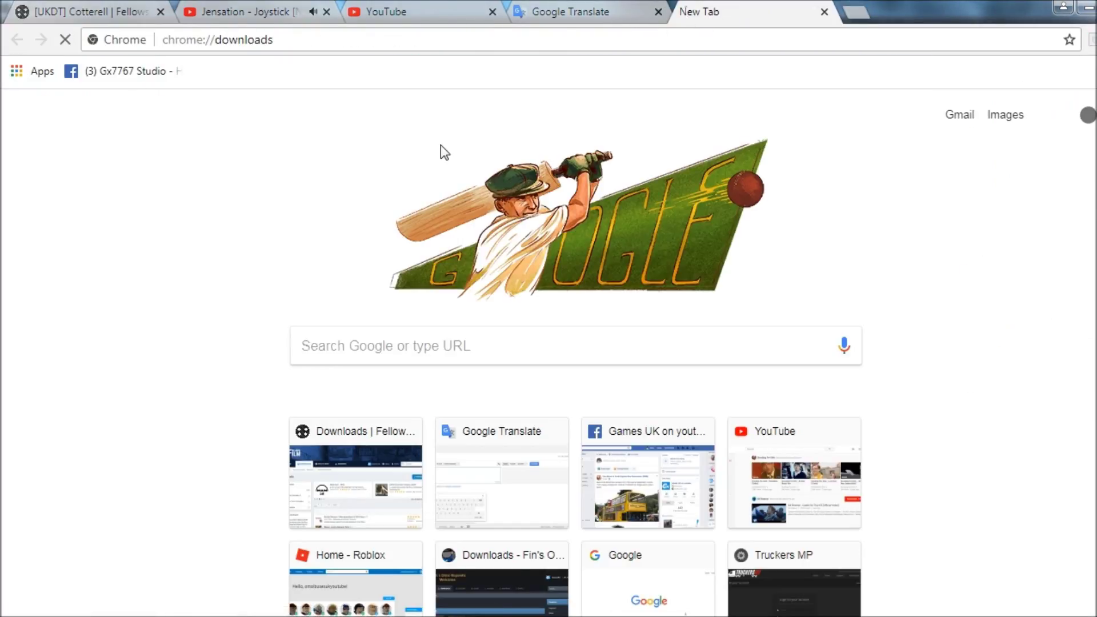
{"action": "key", "text": "ctrl+j"}
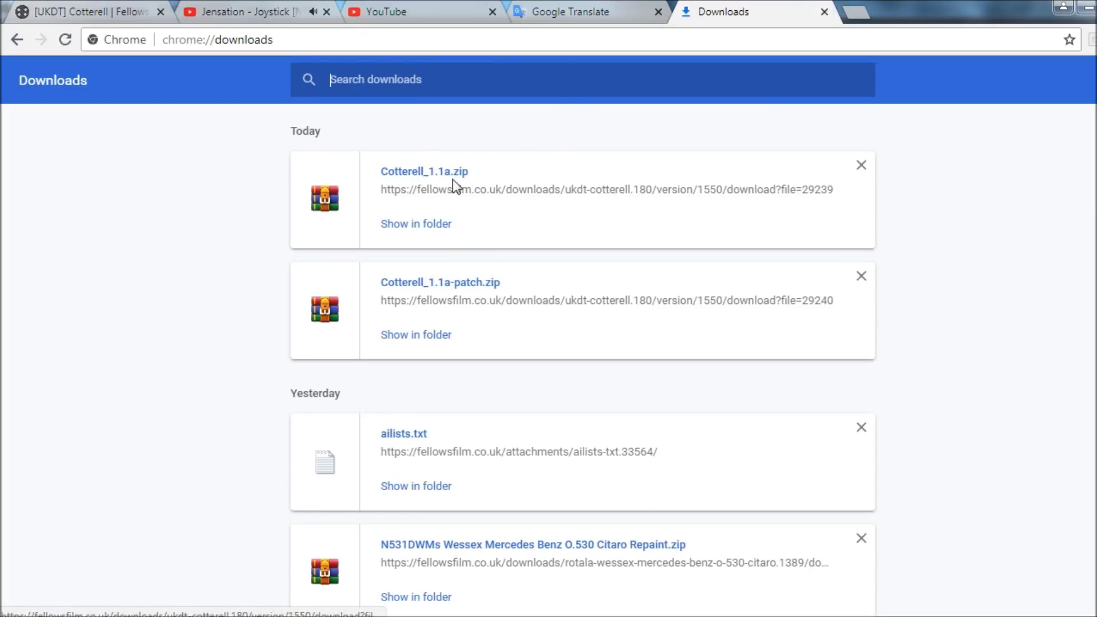
{"action": "left_click", "coordinate": [422, 181]}
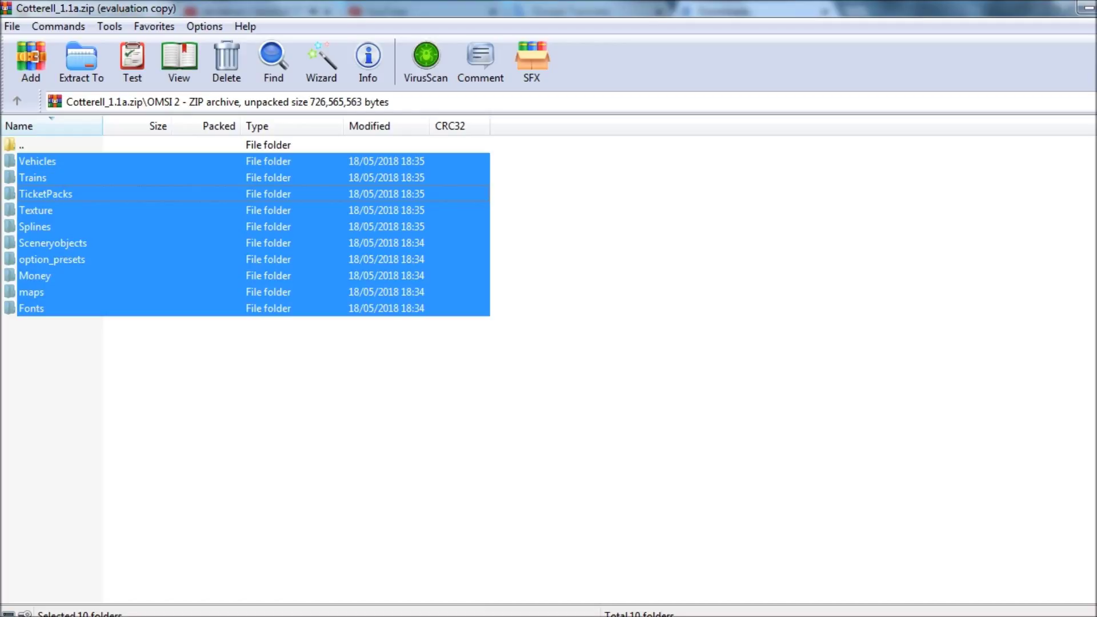
Select all ten archive folders in WinRAR and drag them onto the OMSI 2 game folder.
{"action": "left_click", "coordinate": [111, 404]}
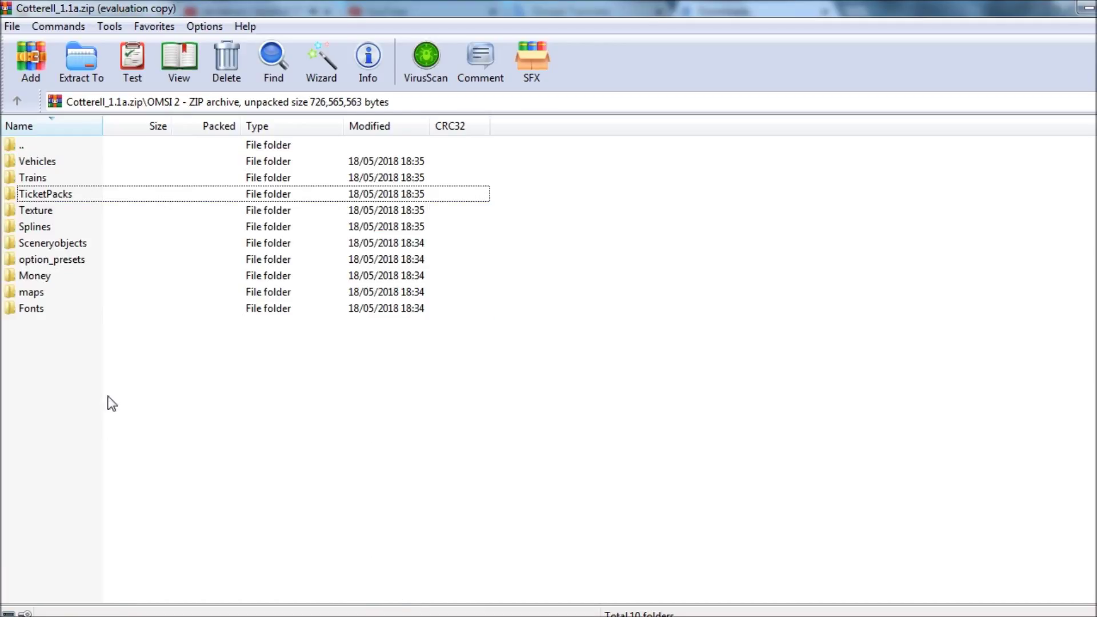
{"action": "left_click_drag", "start_coordinate": [75, 320], "coordinate": [34, 165]}
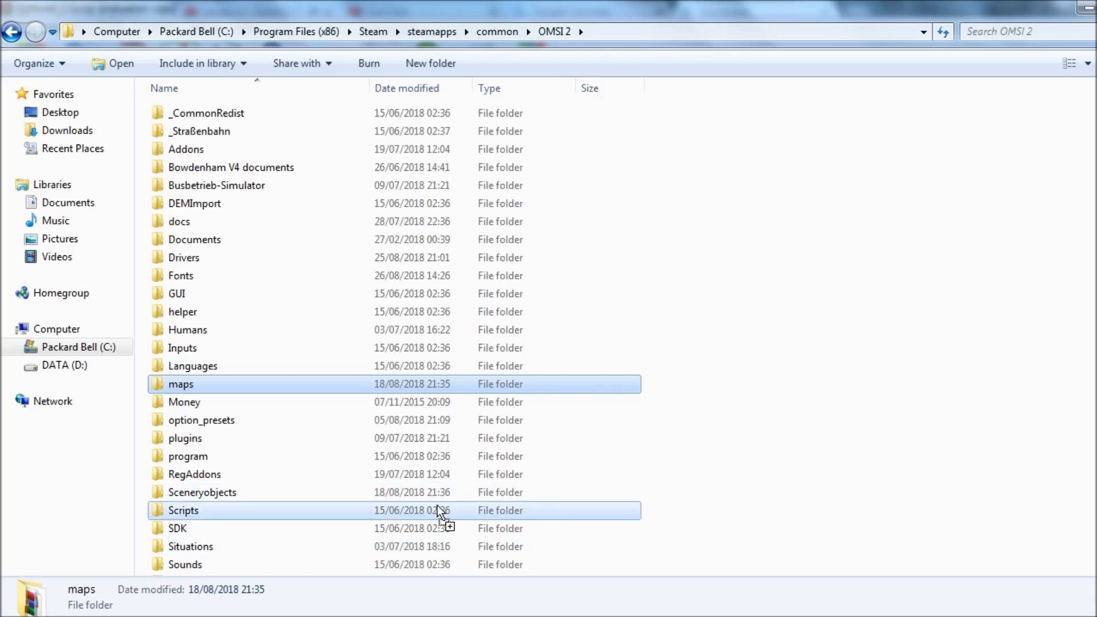
{"action": "left_click_drag", "start_coordinate": [424, 494], "coordinate": [717, 379]}
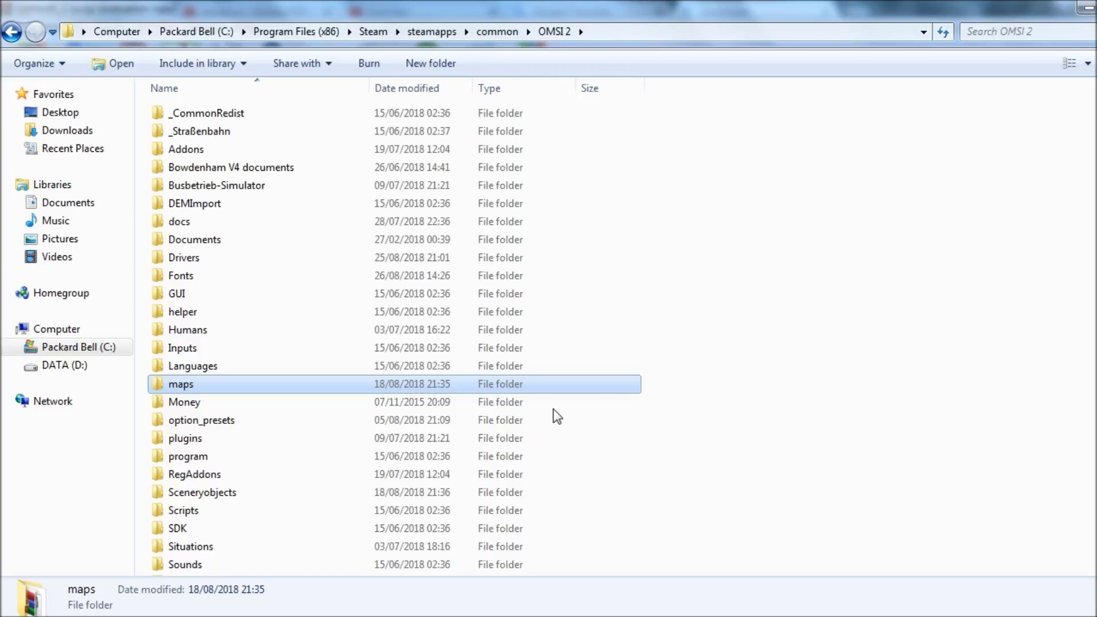
Switch from the OMSI 2 folder back to the WinRAR extraction progress window.
{"action": "key", "text": "alt+Tab"}
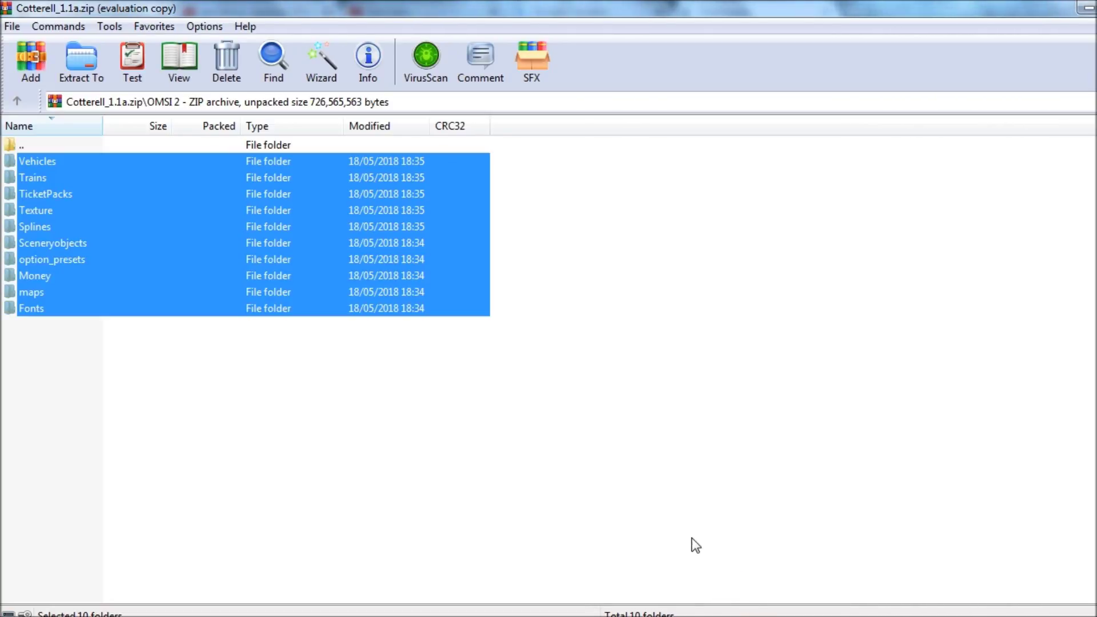
Switch to the OMSI 2 folder in Explorer, where the Fonts merge prompt waits.
{"action": "key", "text": "alt+Tab"}
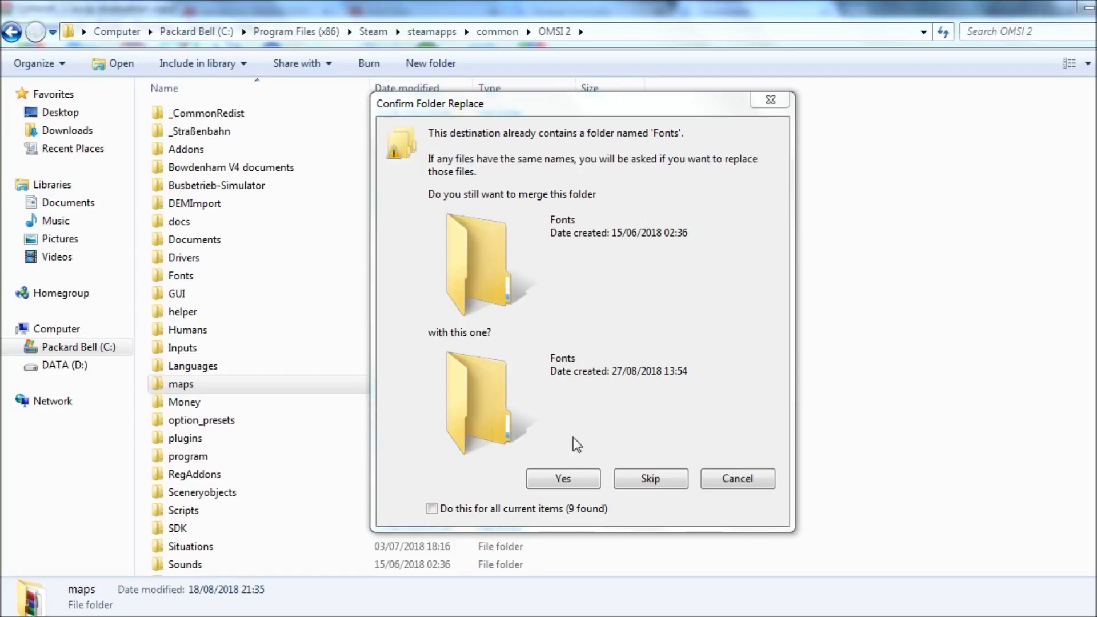
Merge the Fonts, maps, Money, option_presets, Sceneryobjects, Splines, Texture, TicketPacks, Trains and Vehicles folders.
{"action": "left_click", "coordinate": [566, 480]}
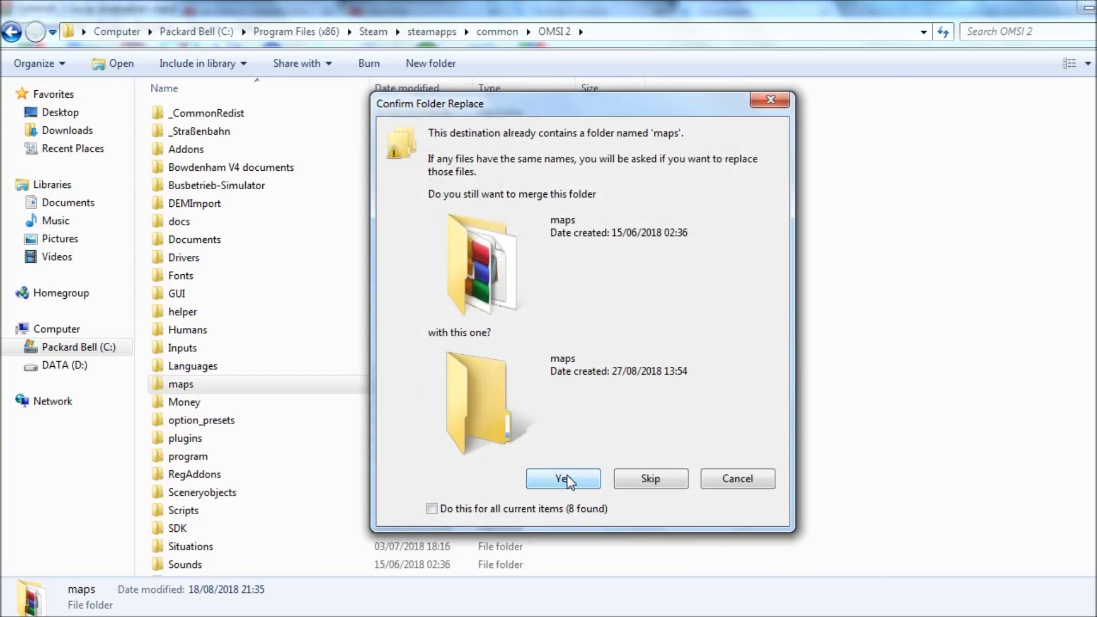
{"action": "left_click", "coordinate": [567, 480]}
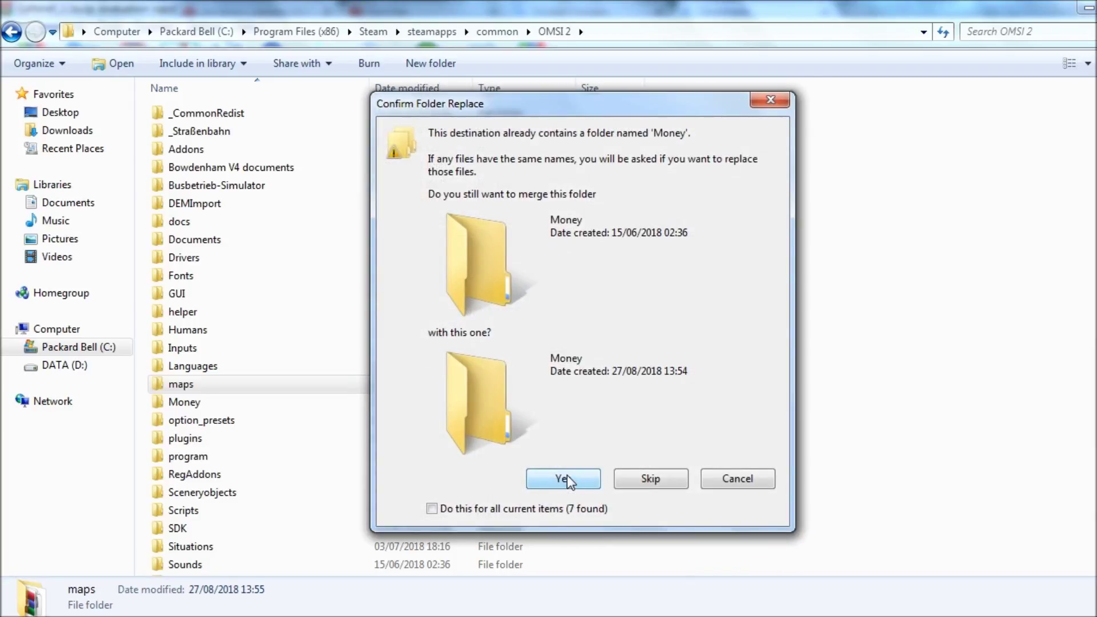
{"action": "left_click", "coordinate": [568, 481]}
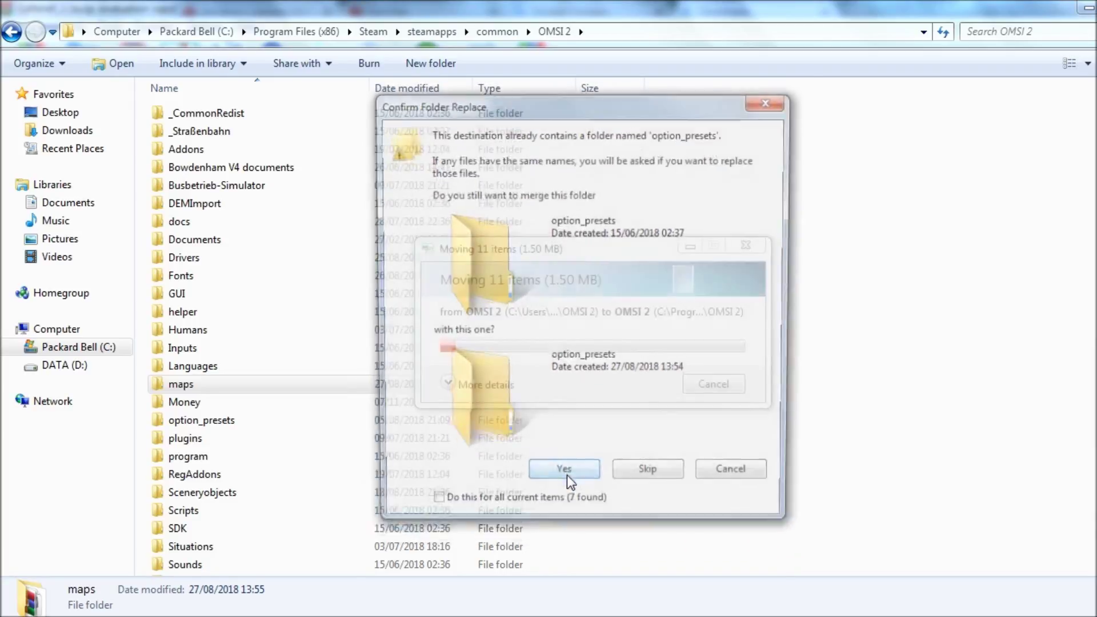
{"action": "left_click", "coordinate": [568, 481]}
{"action": "left_click", "coordinate": [567, 480]}
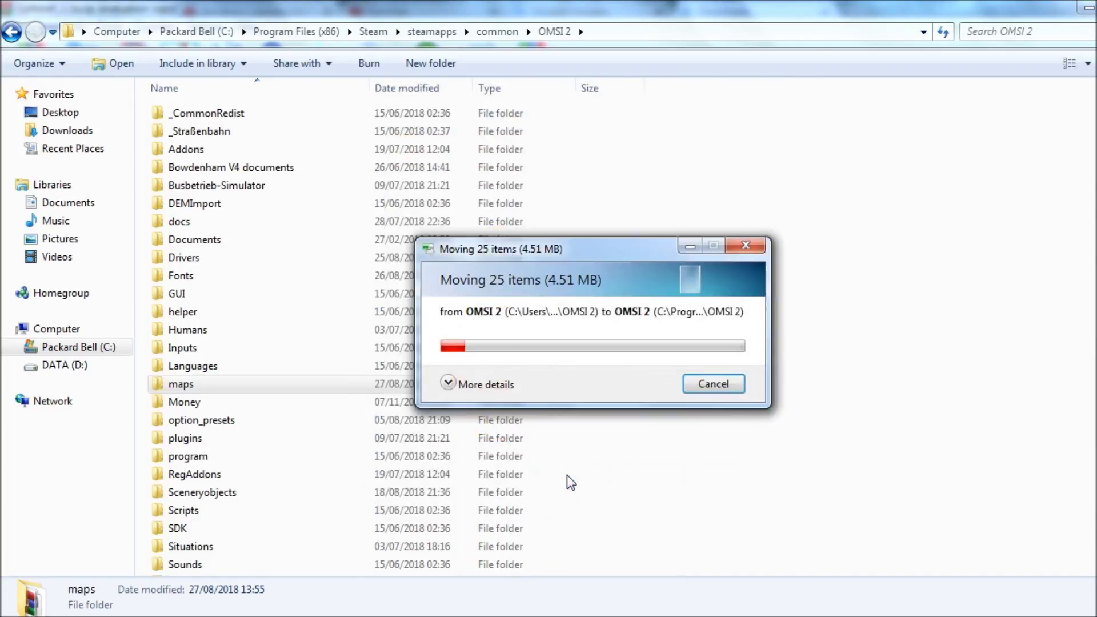
{"action": "left_click", "coordinate": [567, 482]}
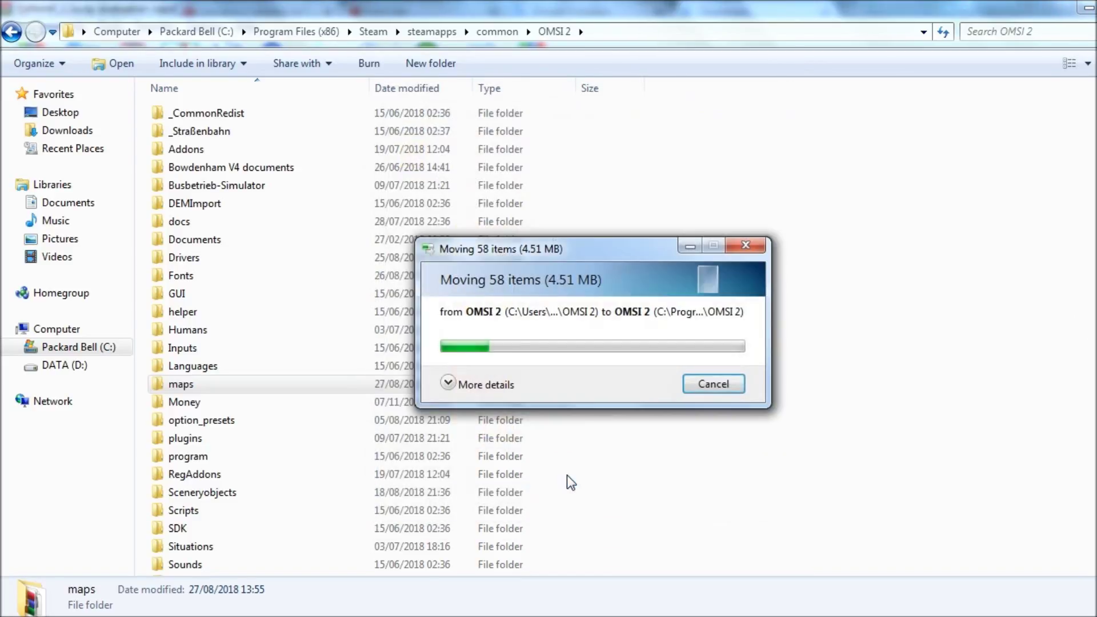
{"action": "left_click", "coordinate": [568, 481]}
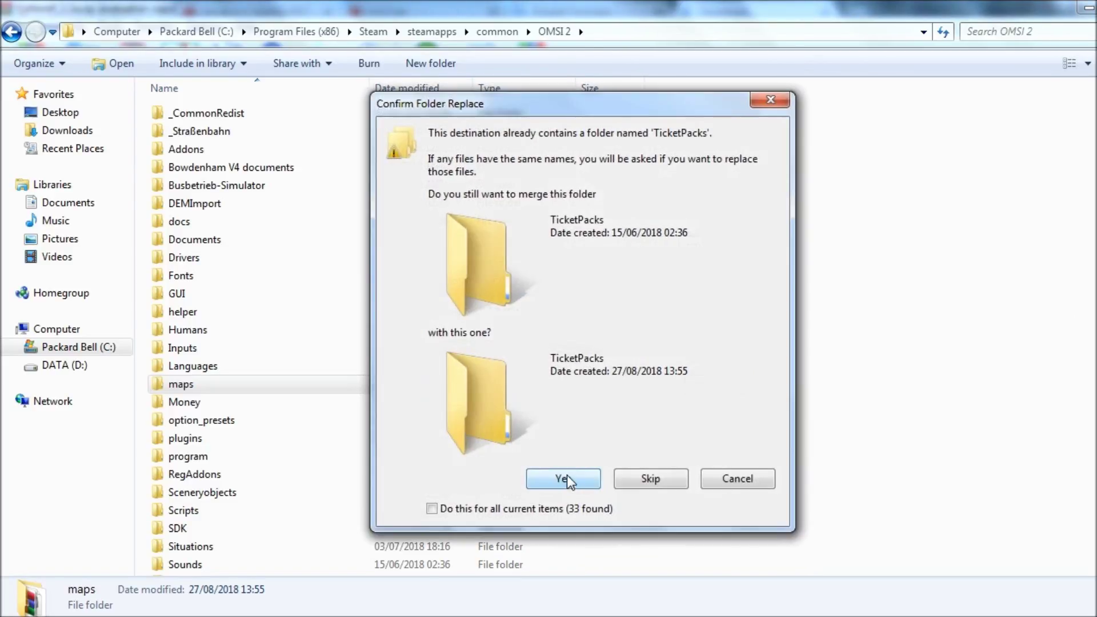
{"action": "left_click", "coordinate": [567, 481]}
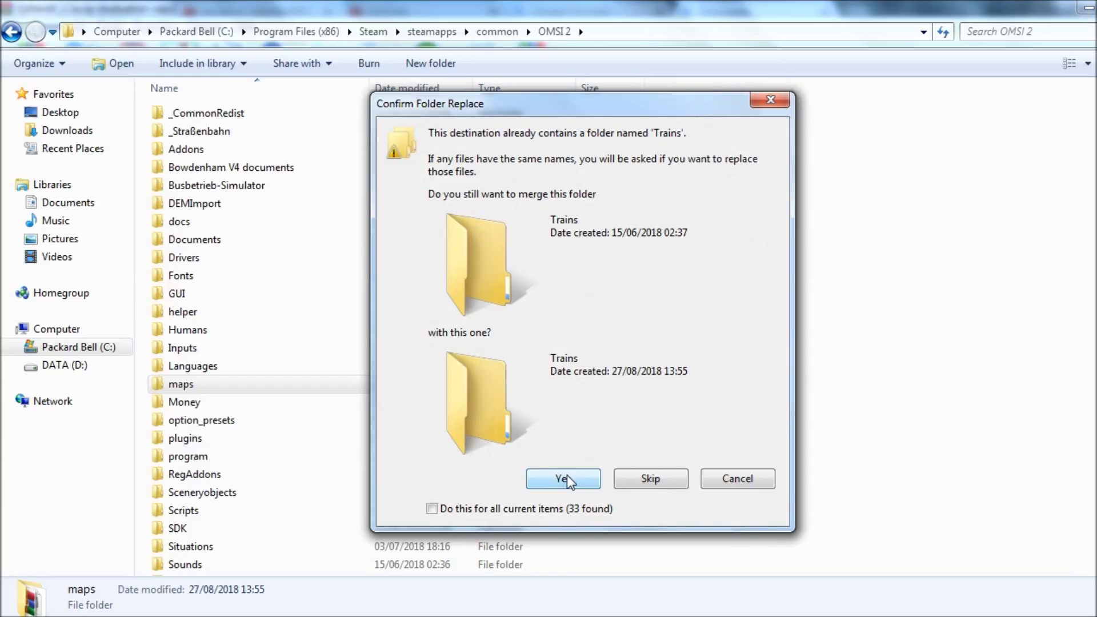
{"action": "left_click", "coordinate": [568, 481]}
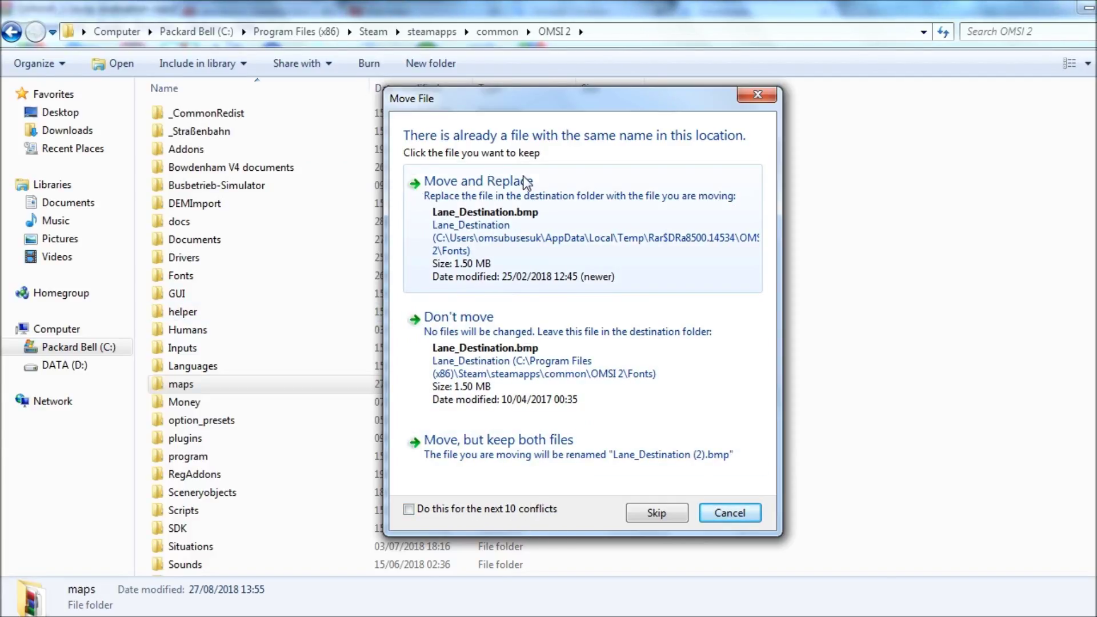
Replace Lane_Destination.bmp and merge the Cotterell_GBP and KeepLeftRight folders.
{"action": "left_click", "coordinate": [537, 221]}
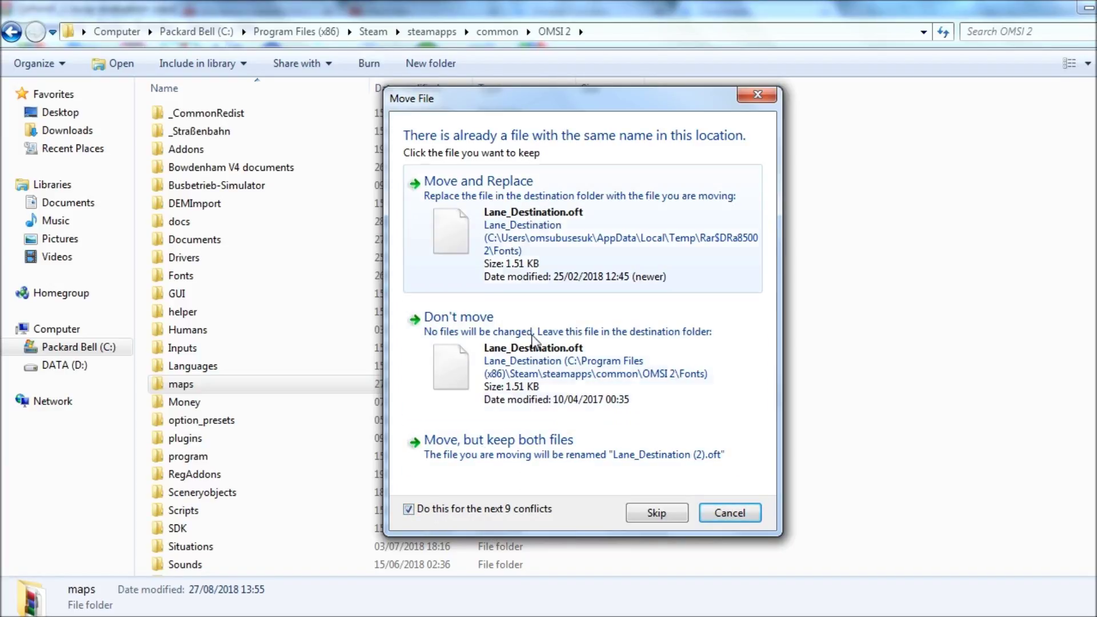
{"action": "left_click", "coordinate": [549, 217]}
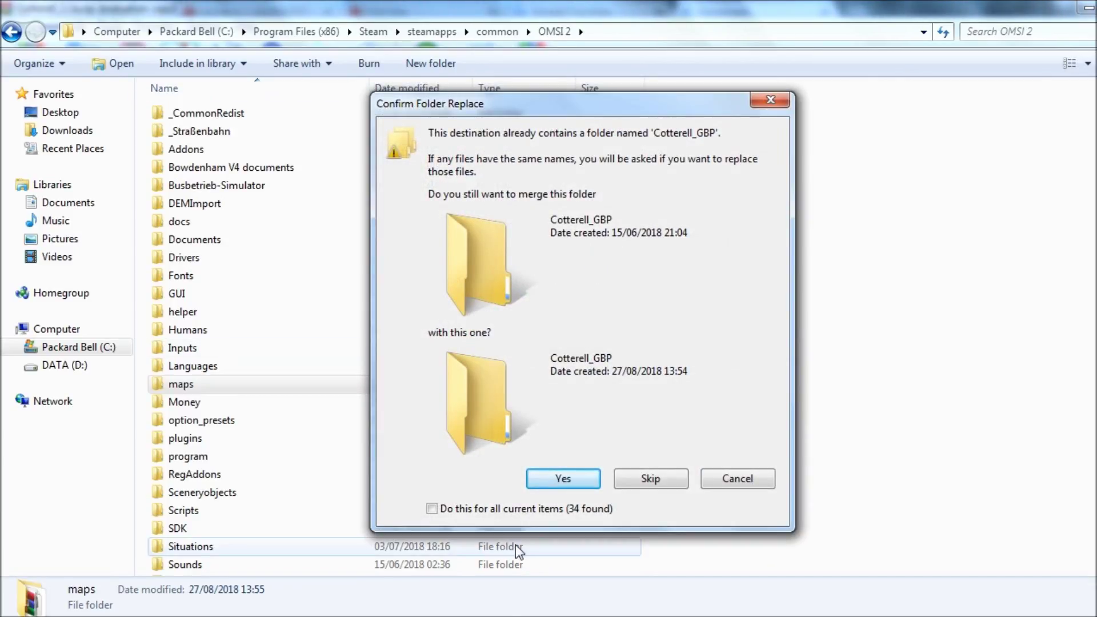
{"action": "left_click", "coordinate": [549, 487]}
{"action": "left_click", "coordinate": [563, 481]}
{"action": "left_click", "coordinate": [561, 485]}
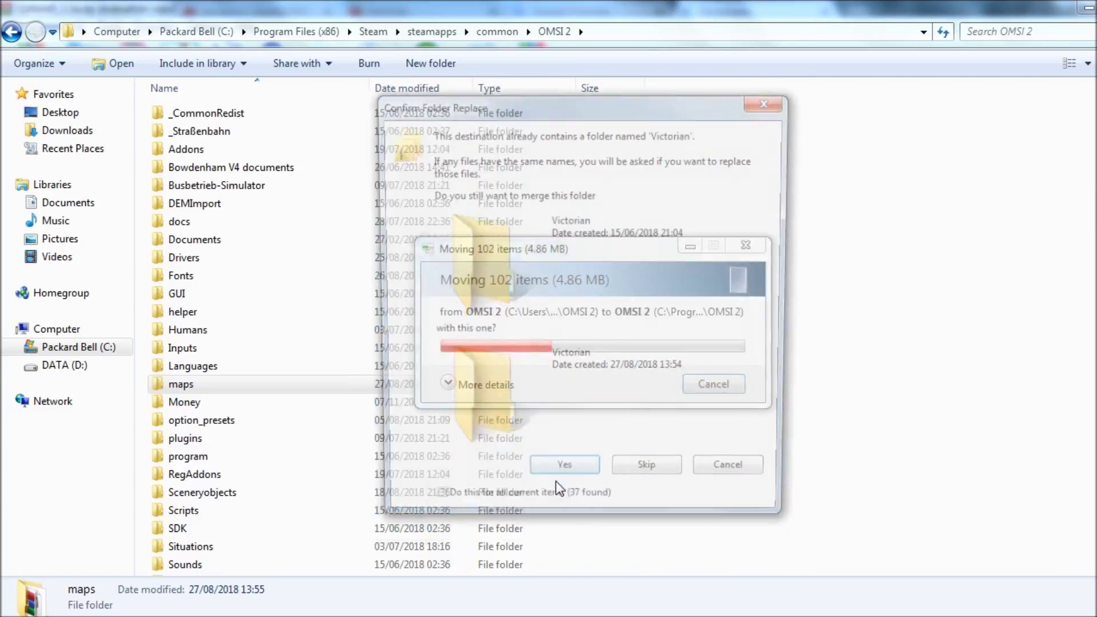
Merge the remaining duplicate folders, including 9, Buildings_RUE, O3D_SmallDetailStuff, model and Script.
{"action": "left_click", "coordinate": [561, 484]}
{"action": "left_click", "coordinate": [561, 484]}
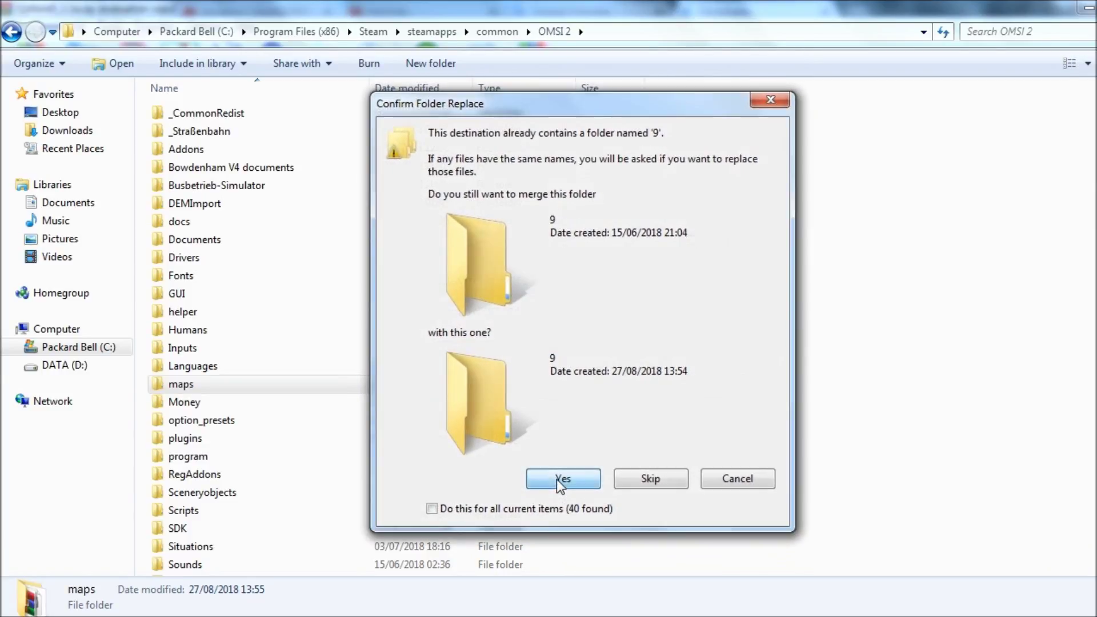
{"action": "left_click", "coordinate": [562, 484]}
{"action": "left_click", "coordinate": [562, 484]}
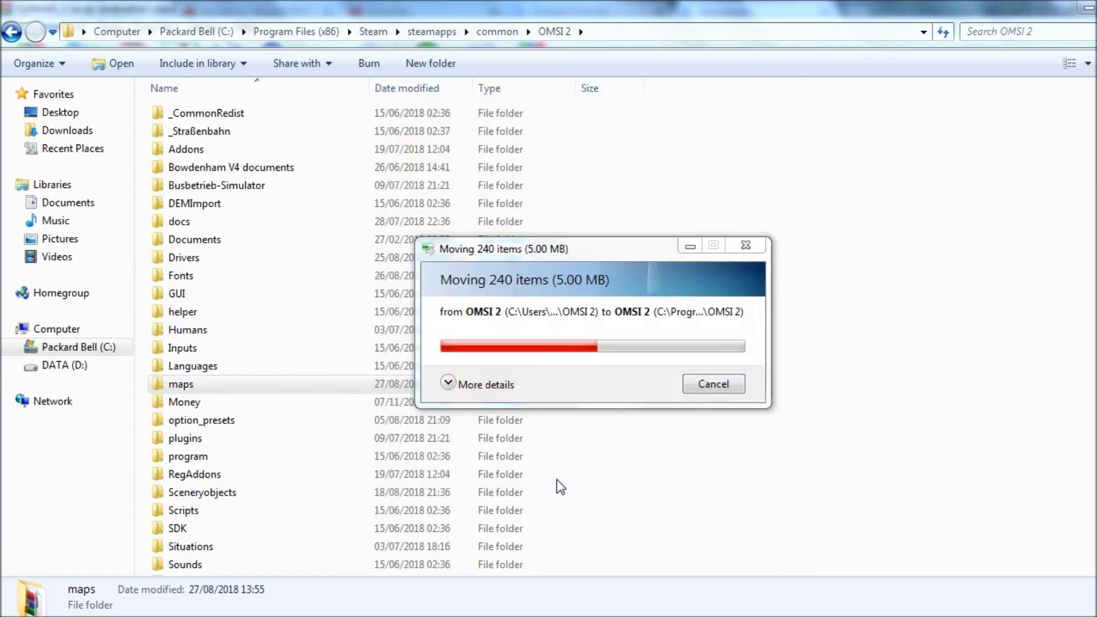
{"action": "left_click", "coordinate": [562, 484]}
{"action": "left_click", "coordinate": [561, 485]}
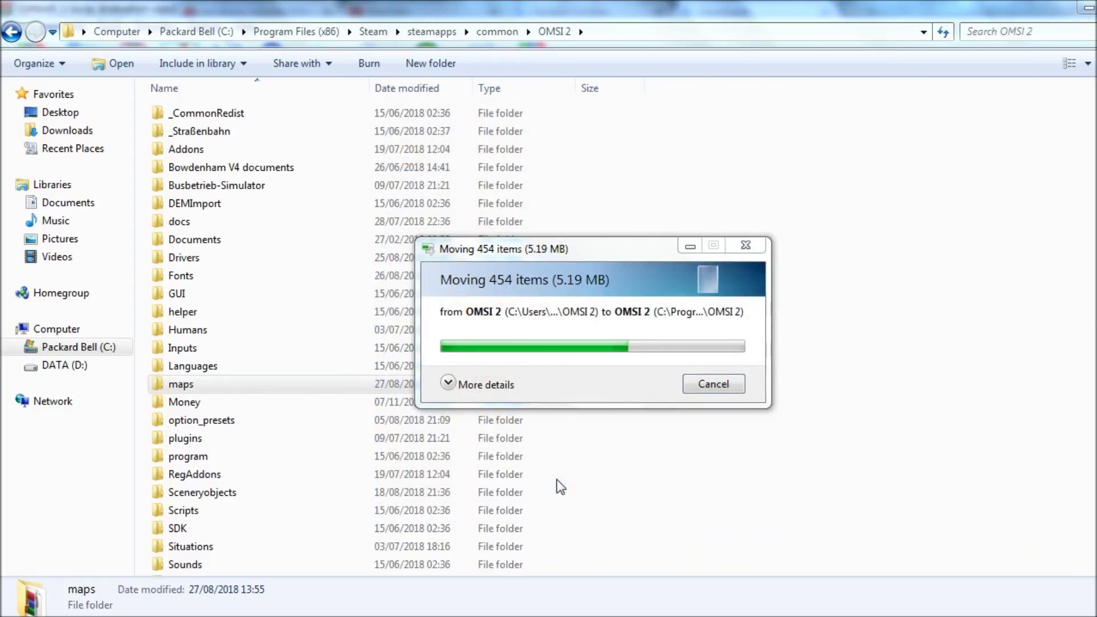
{"action": "left_click", "coordinate": [561, 485]}
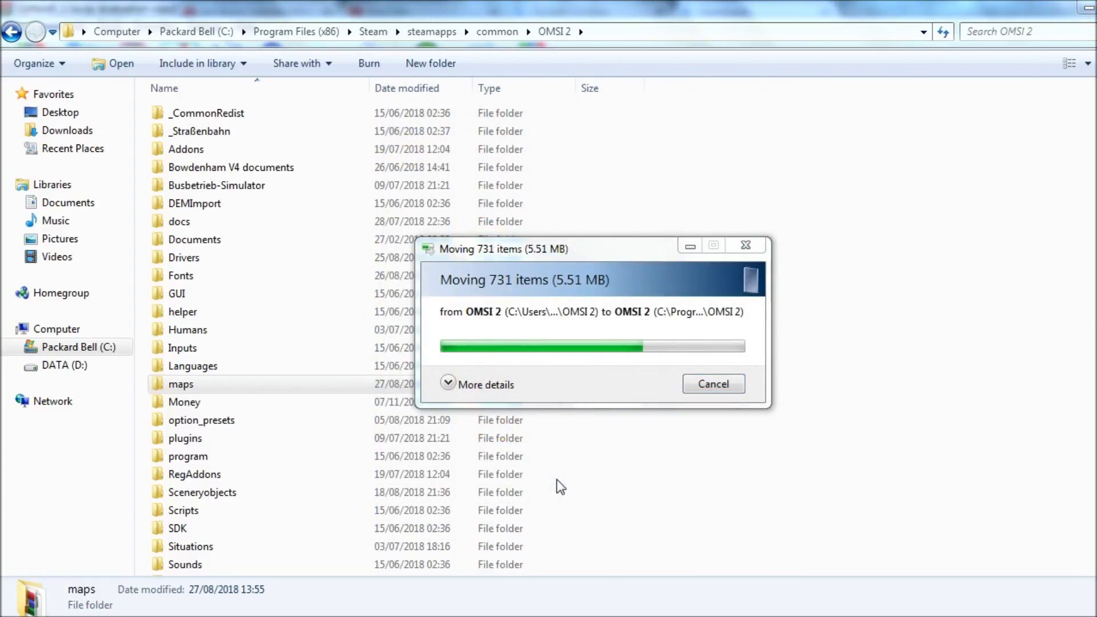
{"action": "left_click", "coordinate": [561, 486]}
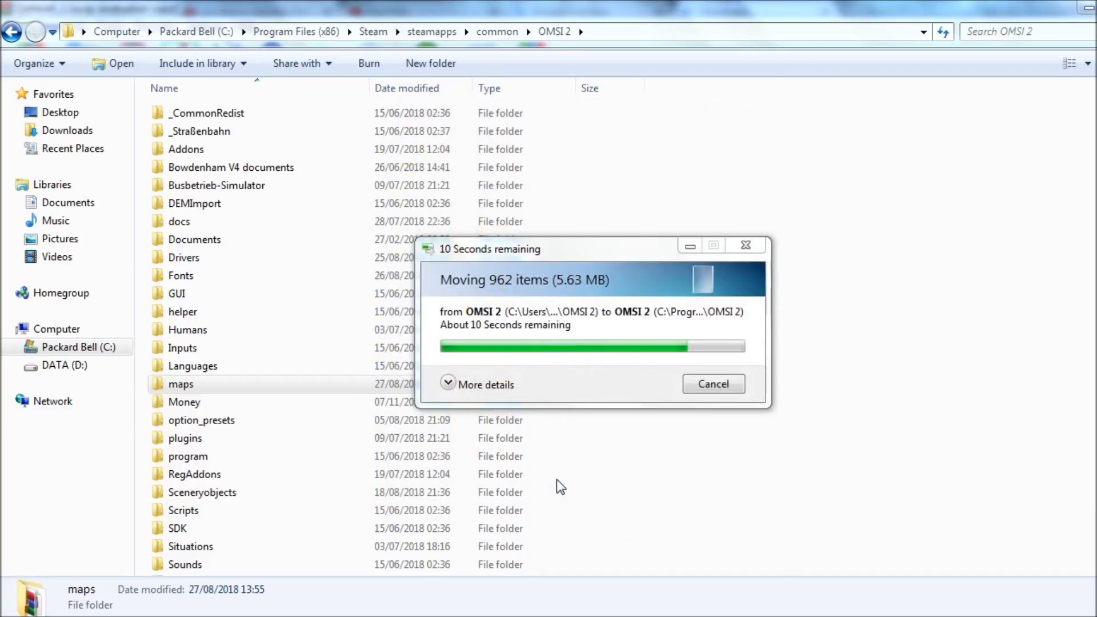
{"action": "left_click", "coordinate": [561, 486]}
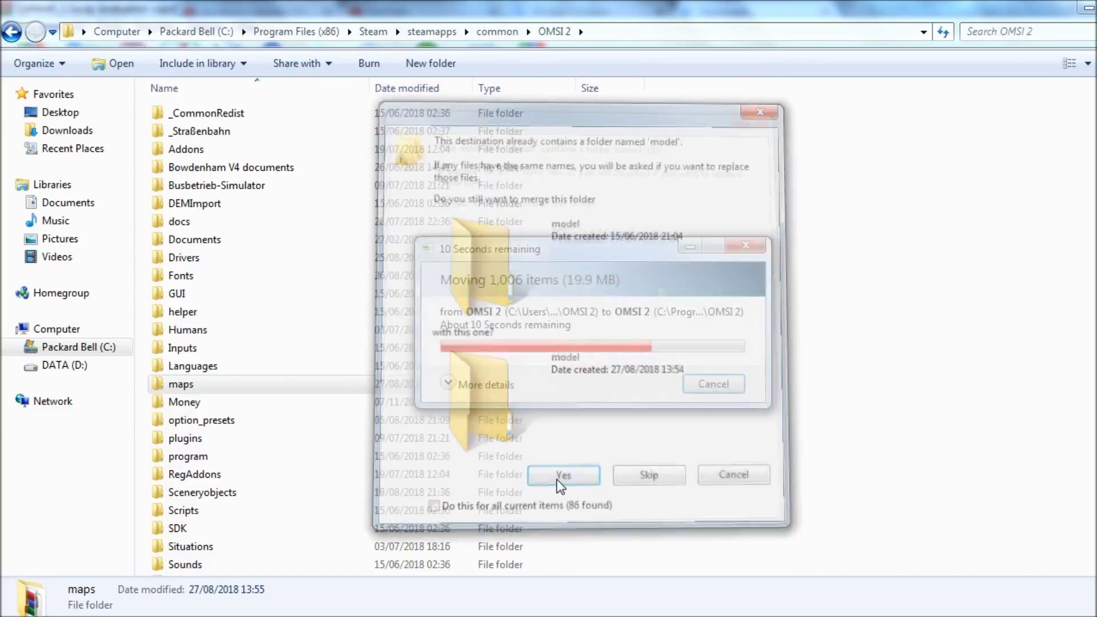
{"action": "left_click", "coordinate": [561, 485]}
{"action": "left_click", "coordinate": [561, 484]}
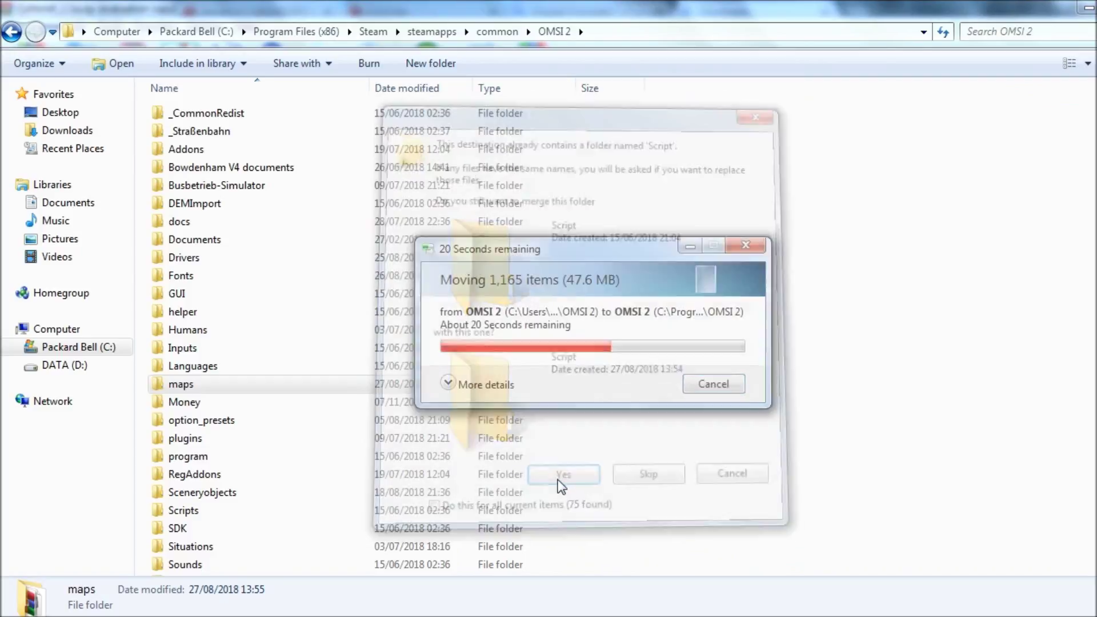
{"action": "left_click", "coordinate": [561, 480]}
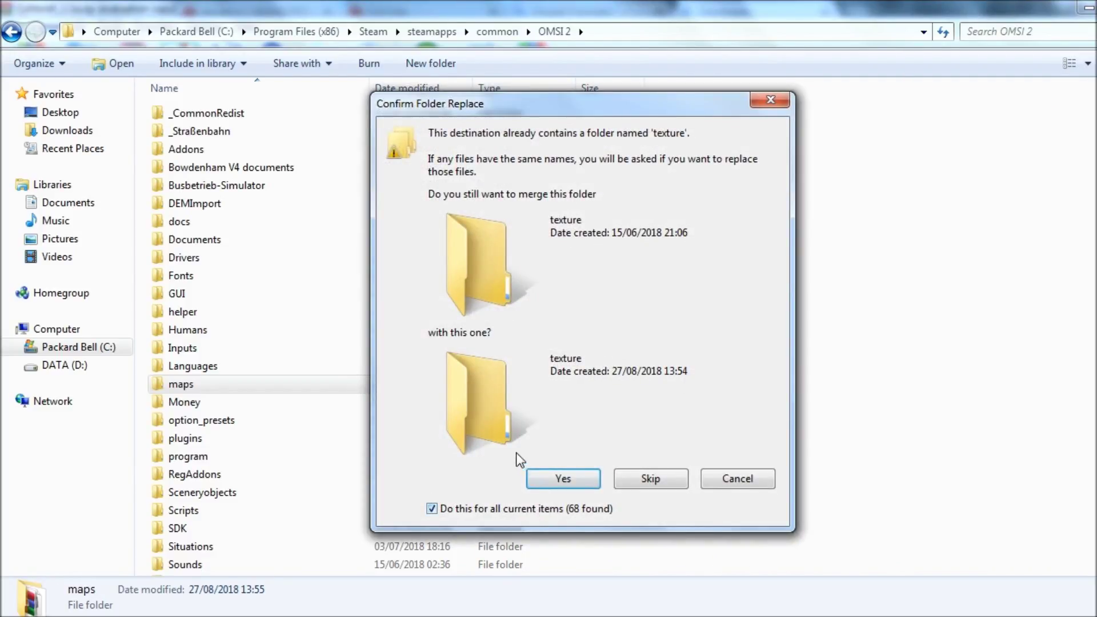
Merge the texture folder and all remaining conflicts at once, then deselect the moved folders.
{"action": "left_click", "coordinate": [565, 481]}
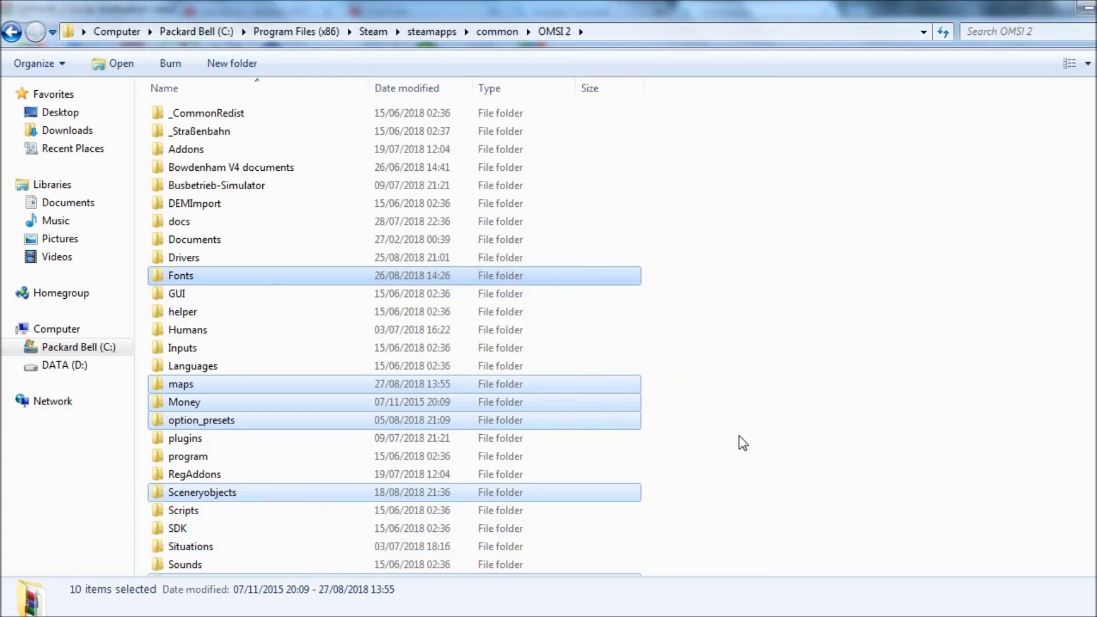
{"action": "left_click", "coordinate": [797, 436]}
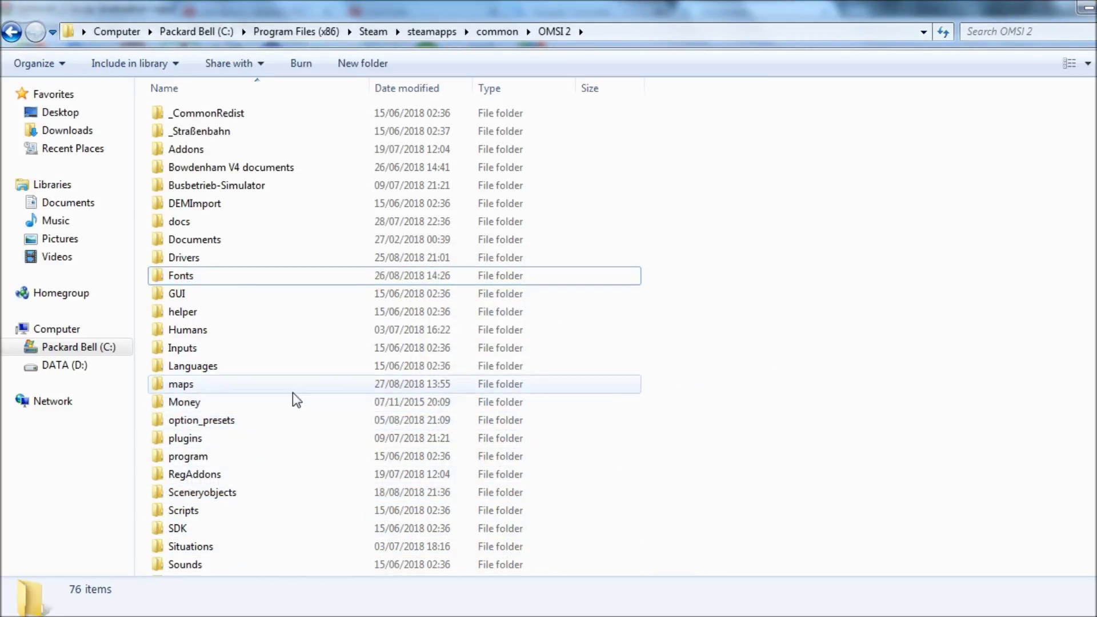
{"action": "scroll", "coordinate": [296, 399], "scroll_direction": "down", "scroll_amount": 3}
Go into maps, then Cotterell, and open ailists.cfg in Notepad.
{"action": "double_click", "coordinate": [223, 222]}
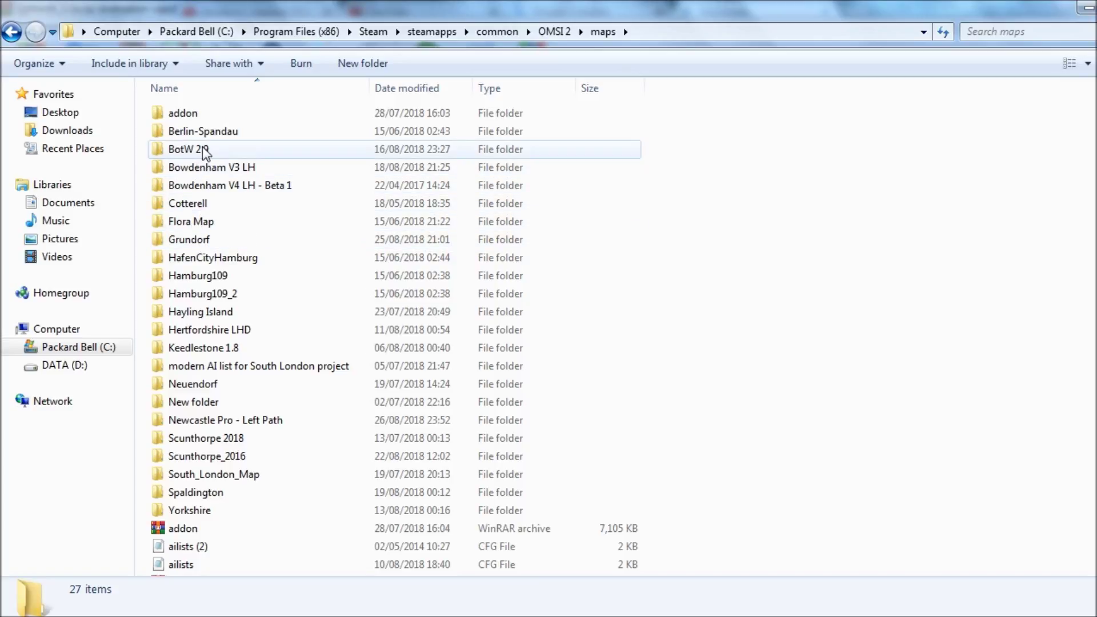
{"action": "double_click", "coordinate": [194, 204]}
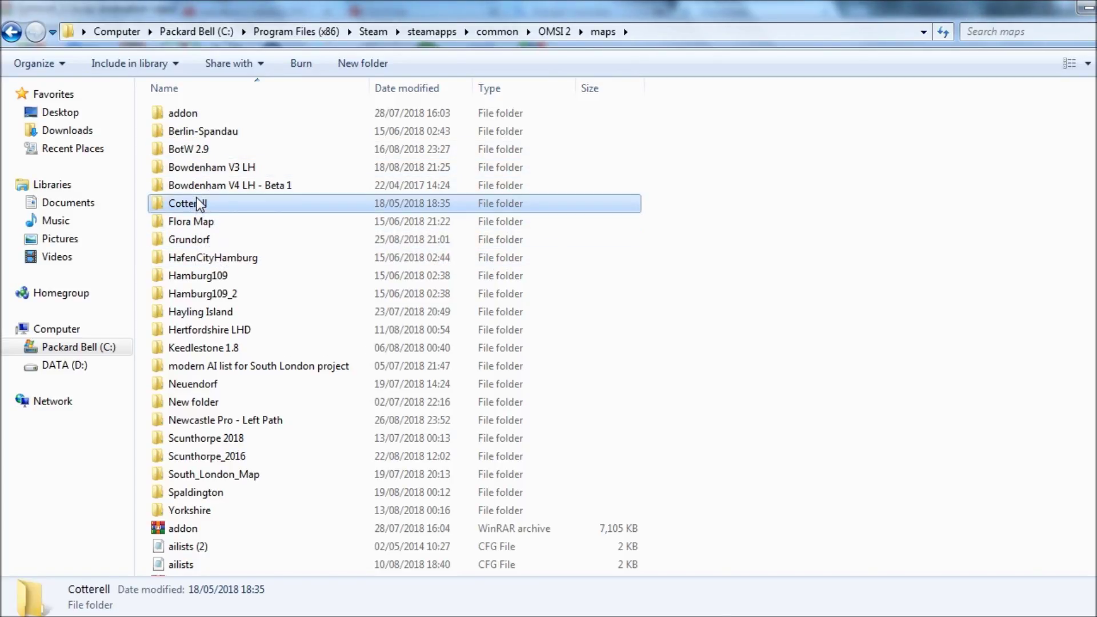
{"action": "double_click", "coordinate": [198, 151]}
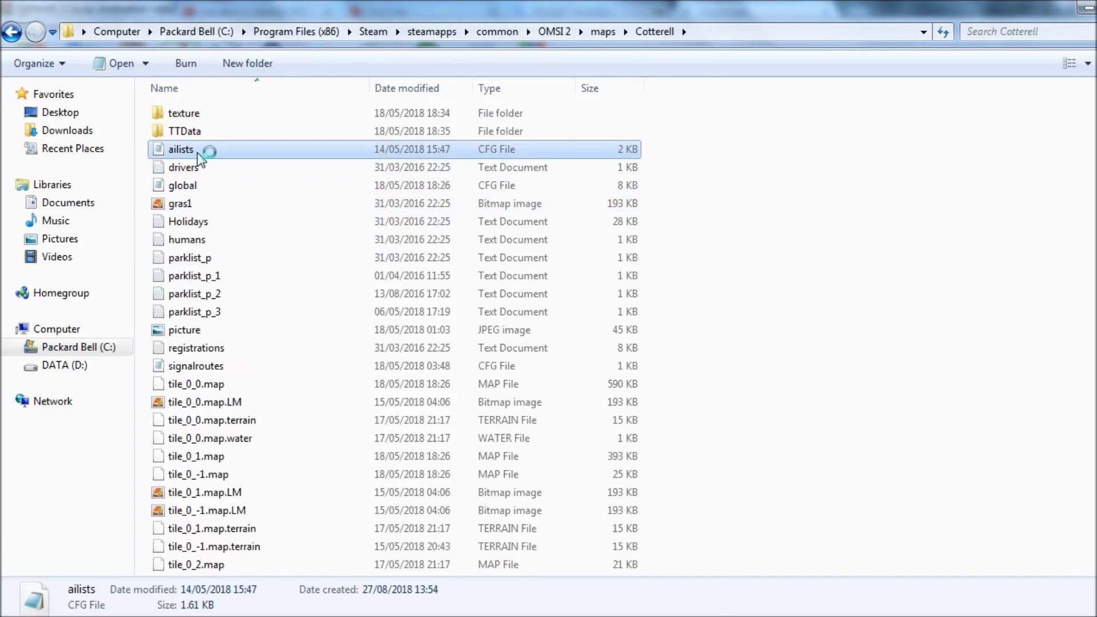
{"action": "scroll", "coordinate": [677, 192], "scroll_direction": "down", "scroll_amount": 2}
Scroll ailists.cfg down to the Airdecker depot and train groups, then close Notepad.
{"action": "scroll", "coordinate": [658, 183], "scroll_direction": "down", "scroll_amount": 4}
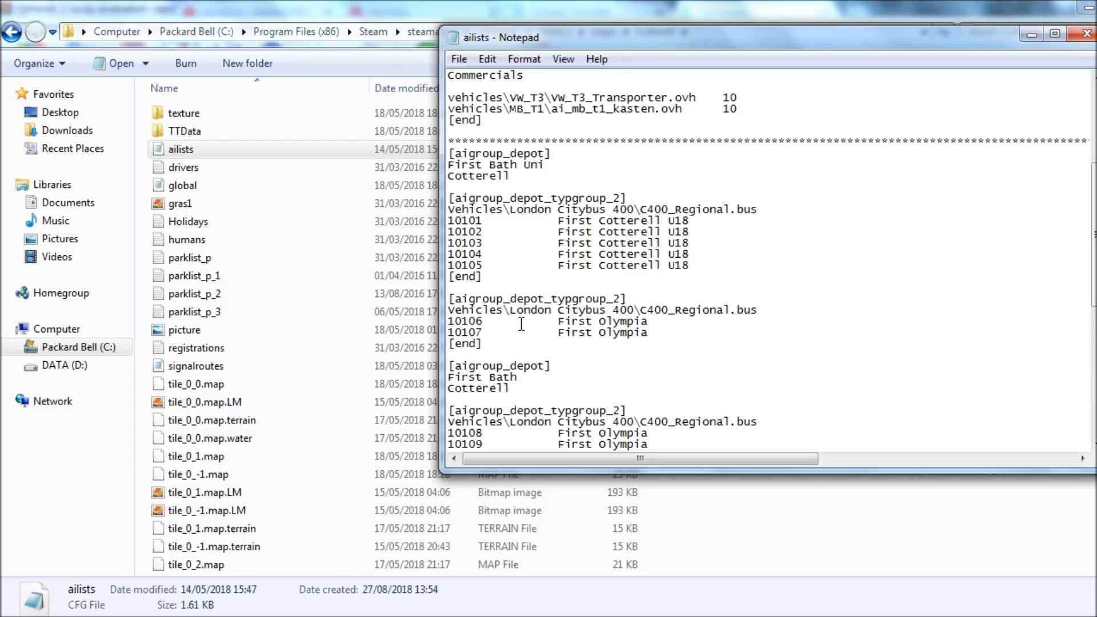
{"action": "scroll", "coordinate": [566, 327], "scroll_direction": "down", "scroll_amount": 5}
{"action": "scroll", "coordinate": [568, 328], "scroll_direction": "down", "scroll_amount": 1}
{"action": "scroll", "coordinate": [571, 332], "scroll_direction": "down", "scroll_amount": 3}
{"action": "scroll", "coordinate": [589, 308], "scroll_direction": "down", "scroll_amount": 1}
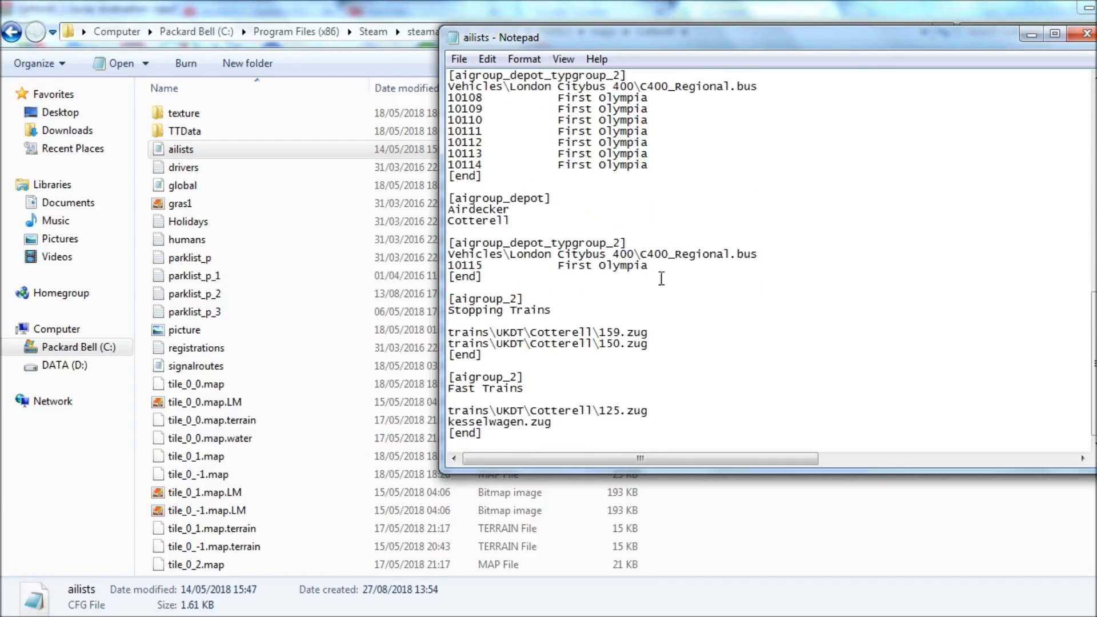
{"action": "left_click", "coordinate": [1088, 33]}
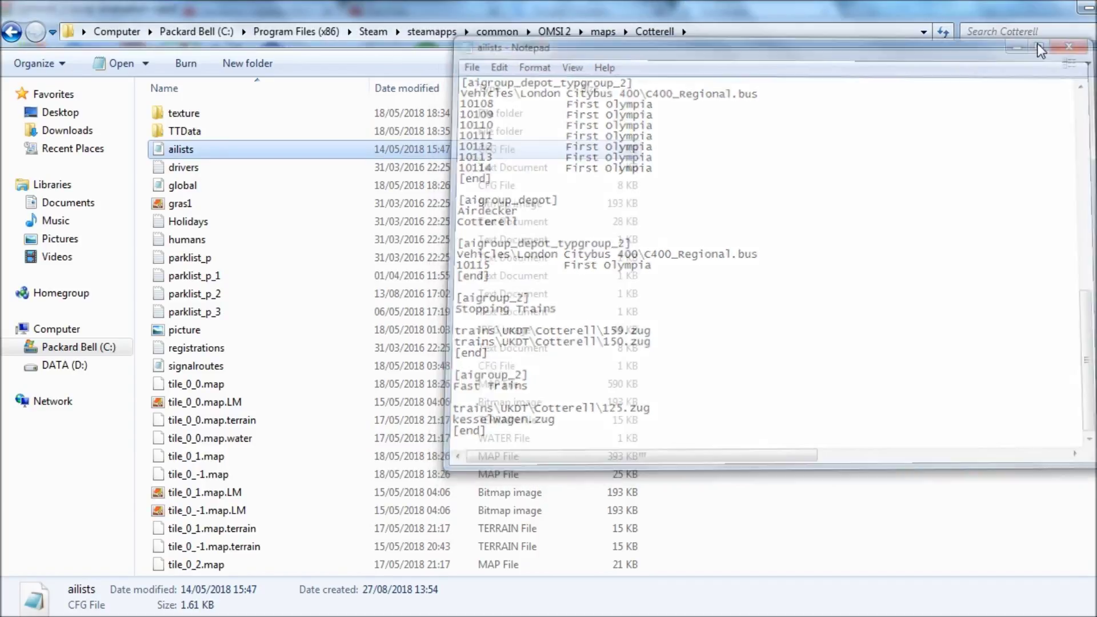